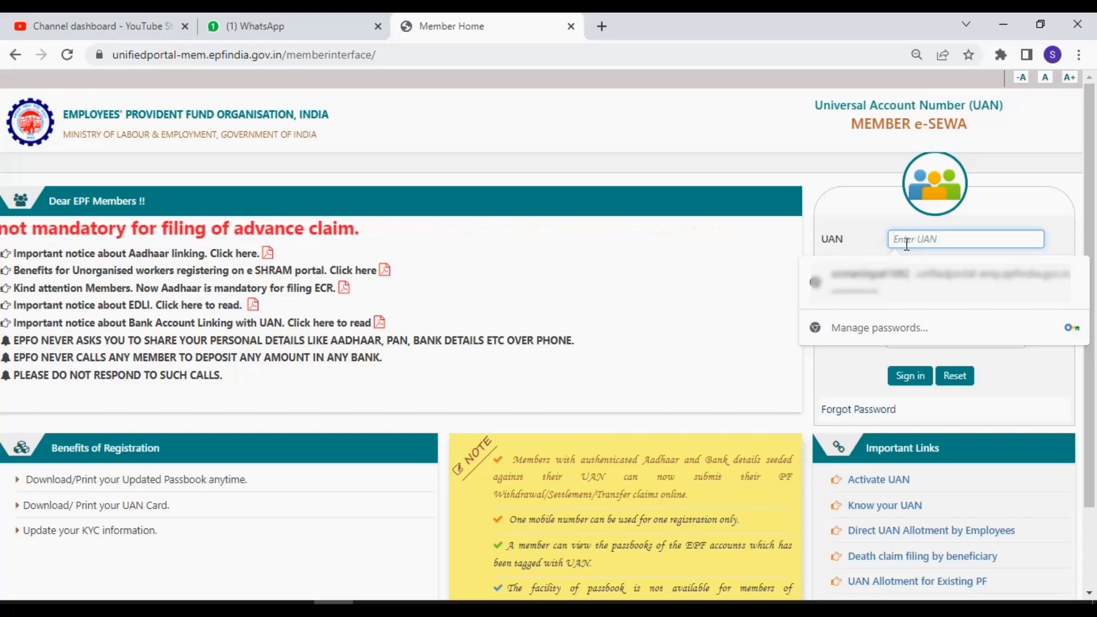
Sign in to the member portal with the UAN, account password and captcha code, and postpone the e-nomination filing.
left_click(639, 259)
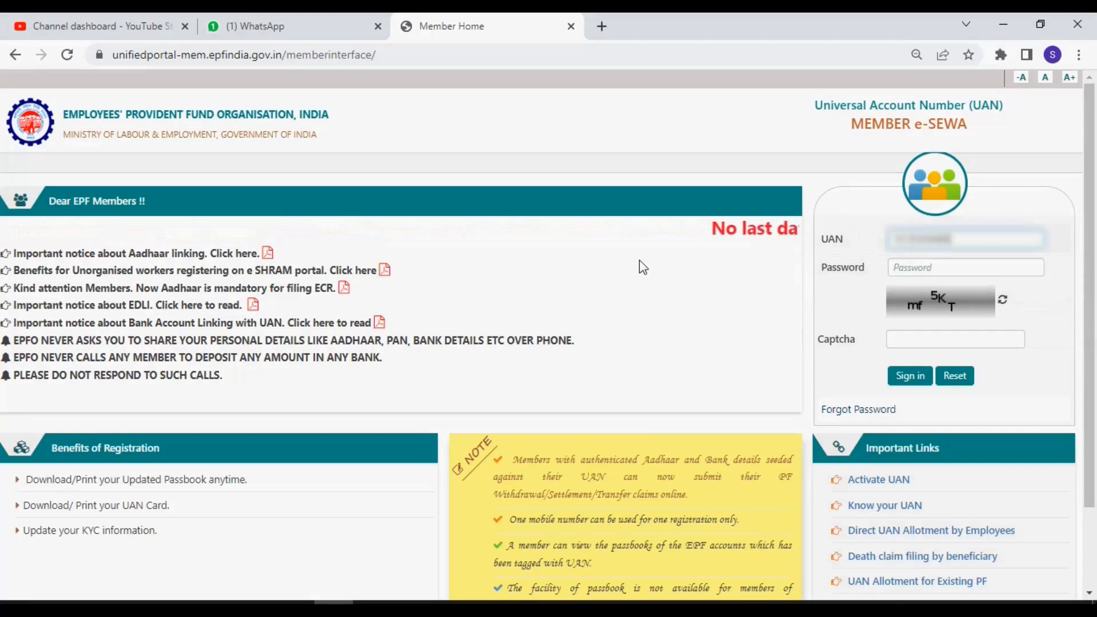
left_click(1007, 271)
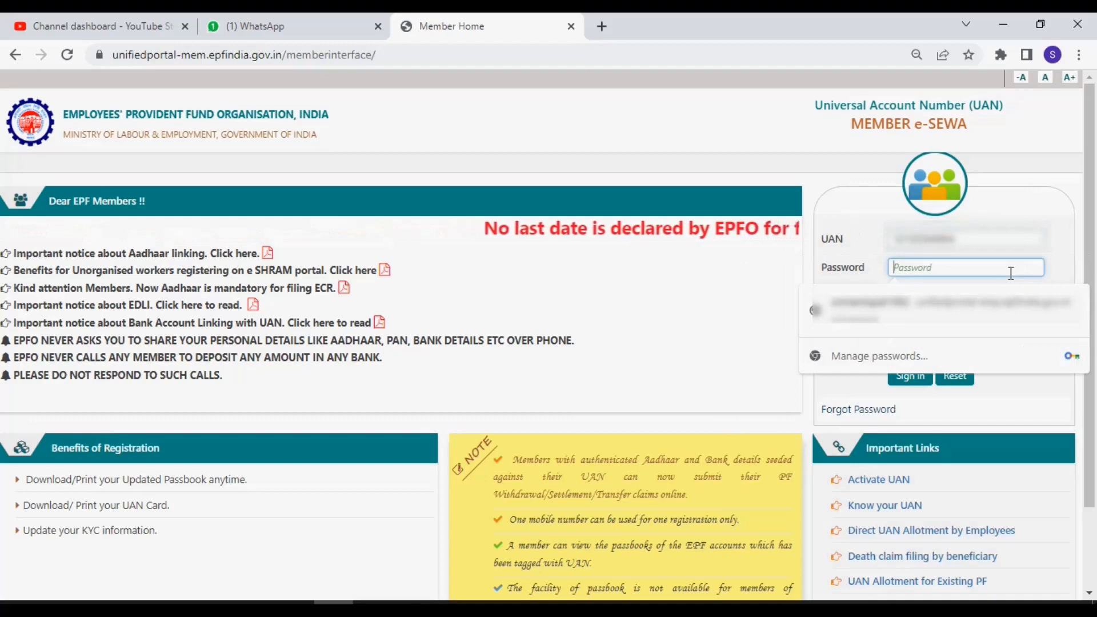
type("••••••")
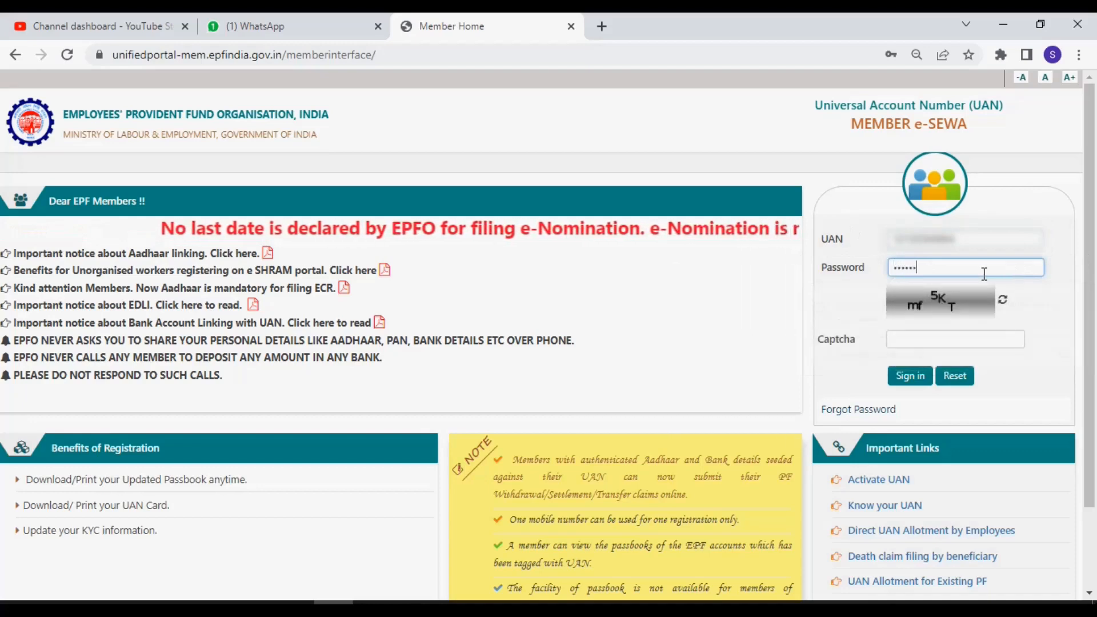
type("•••")
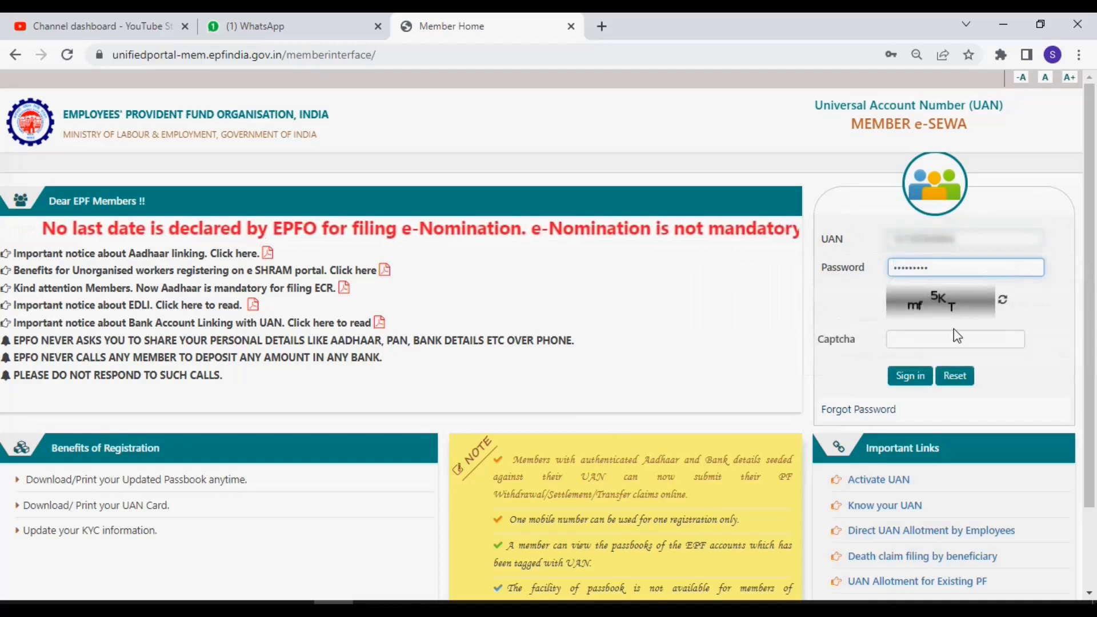
left_click(951, 337)
type("m")
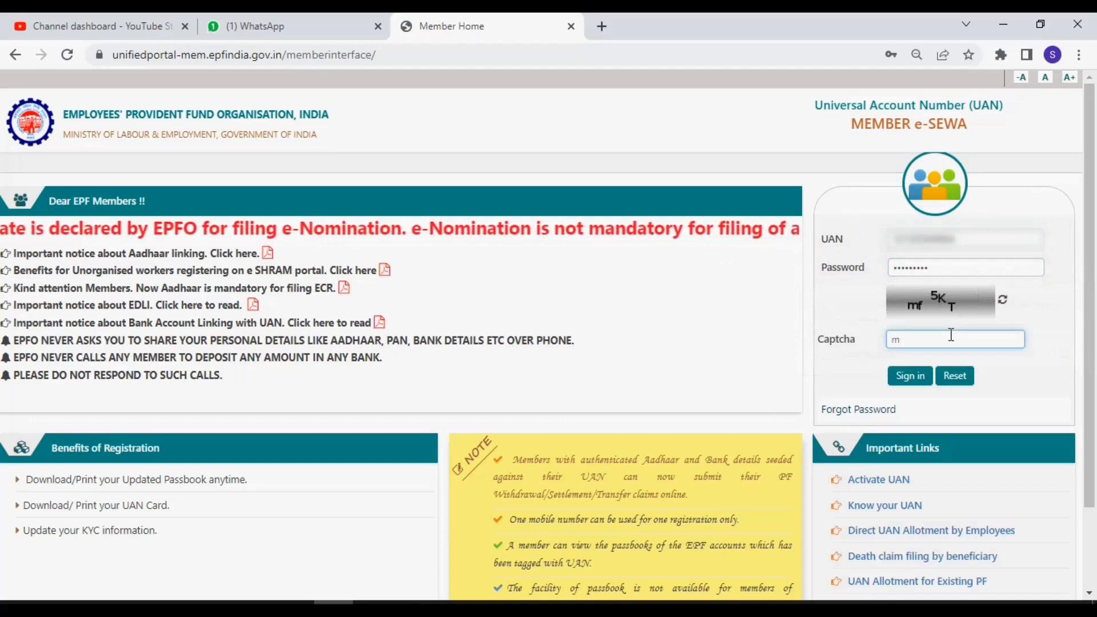
type("f5K")
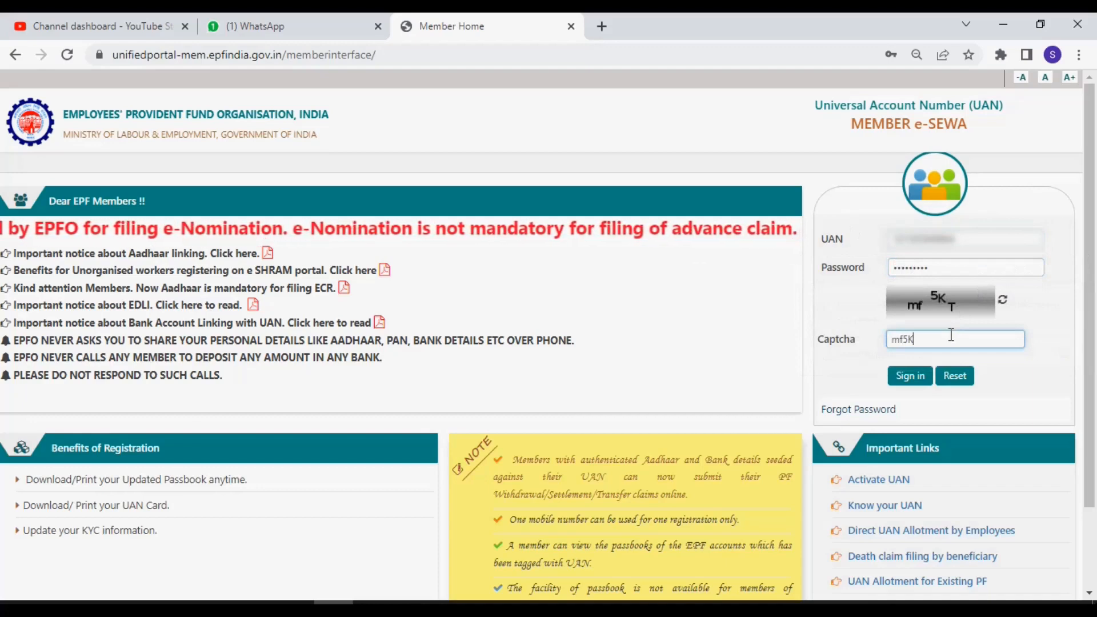
type("T")
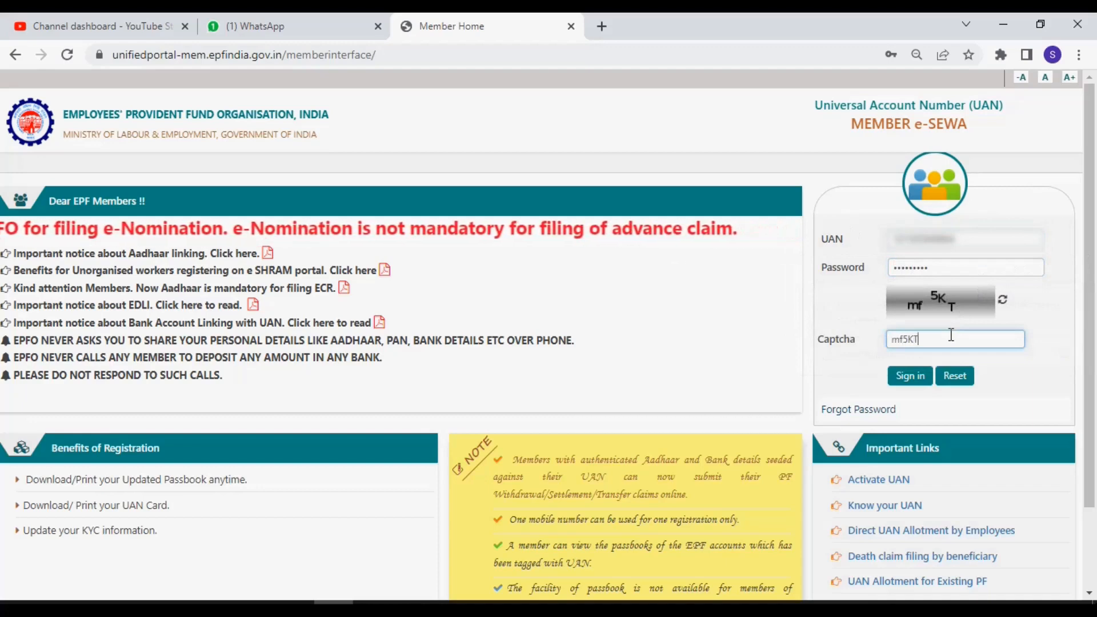
left_click(904, 378)
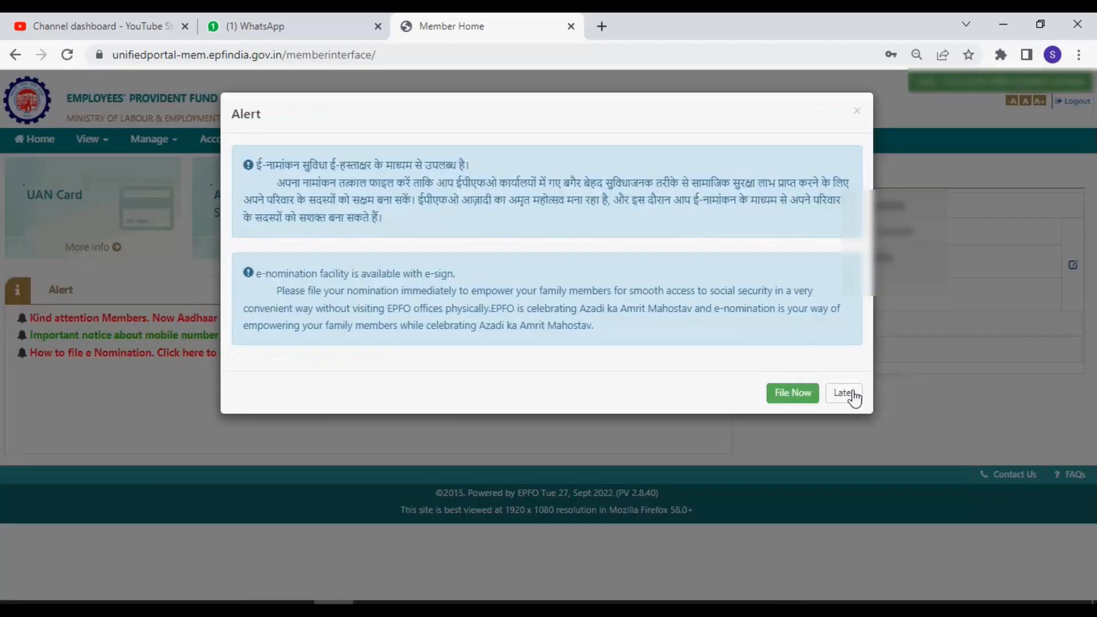
left_click(852, 395)
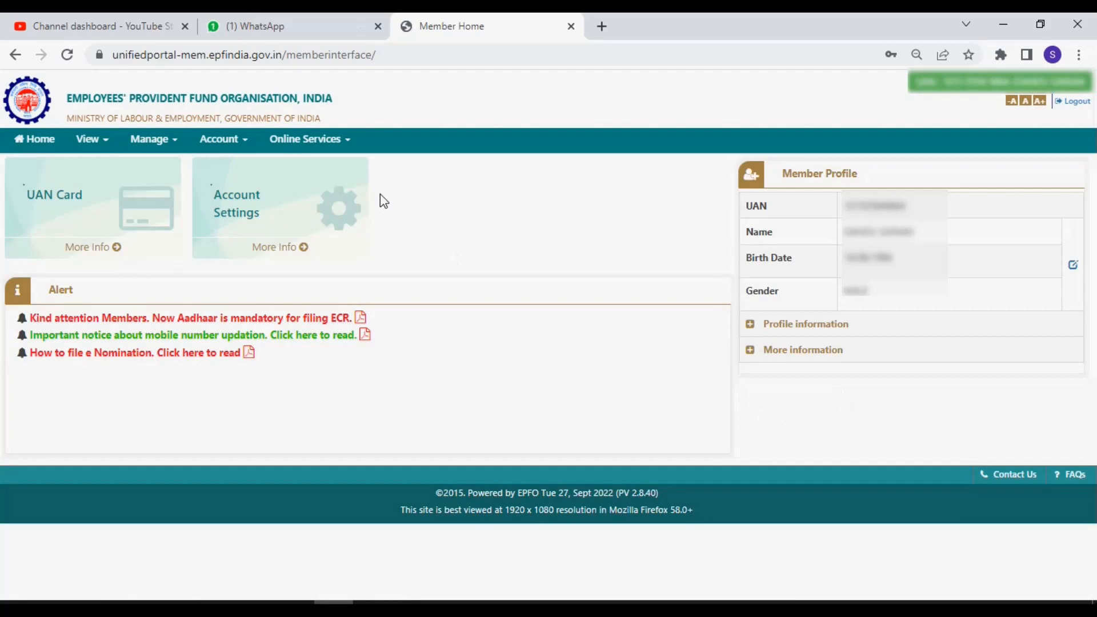
Open the Mark Exit page and select the employment that still needs a date of exit.
left_click(163, 142)
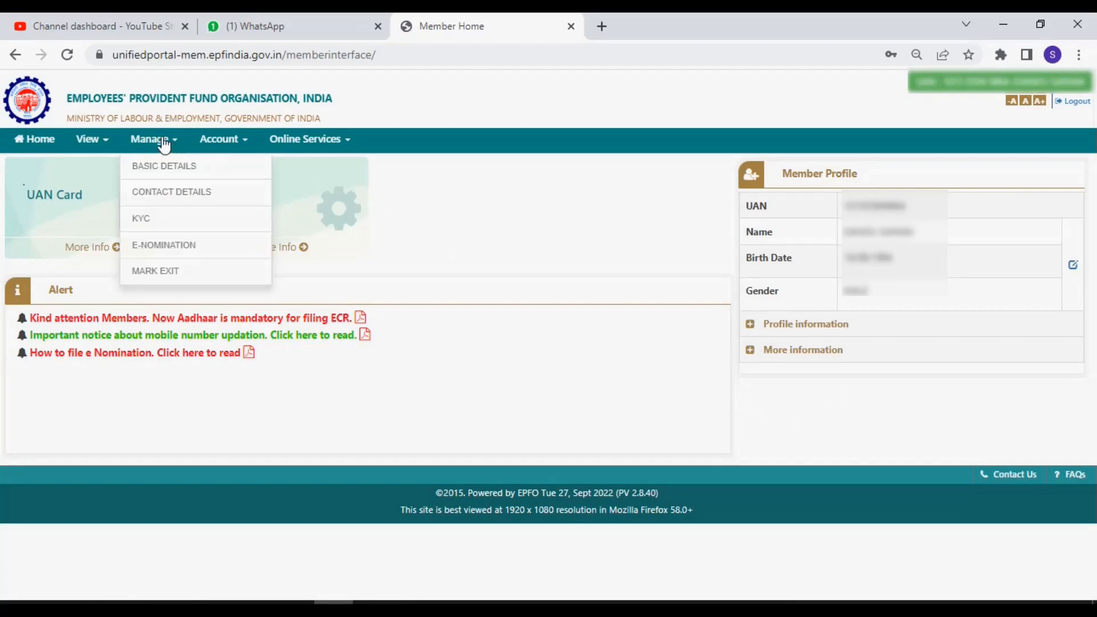
left_click(188, 275)
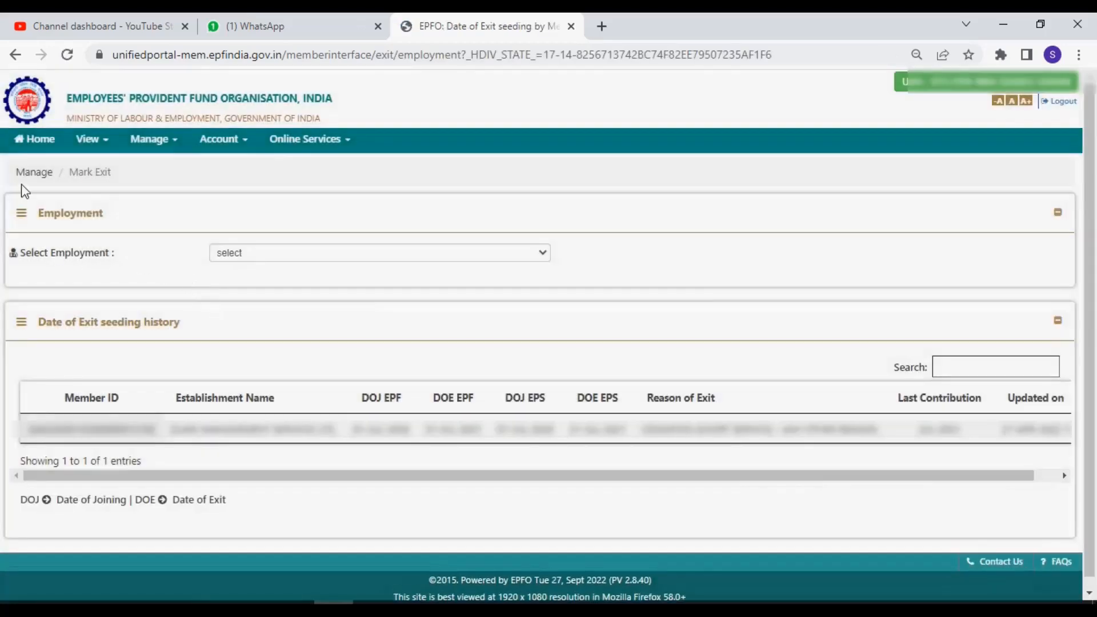
left_click(354, 255)
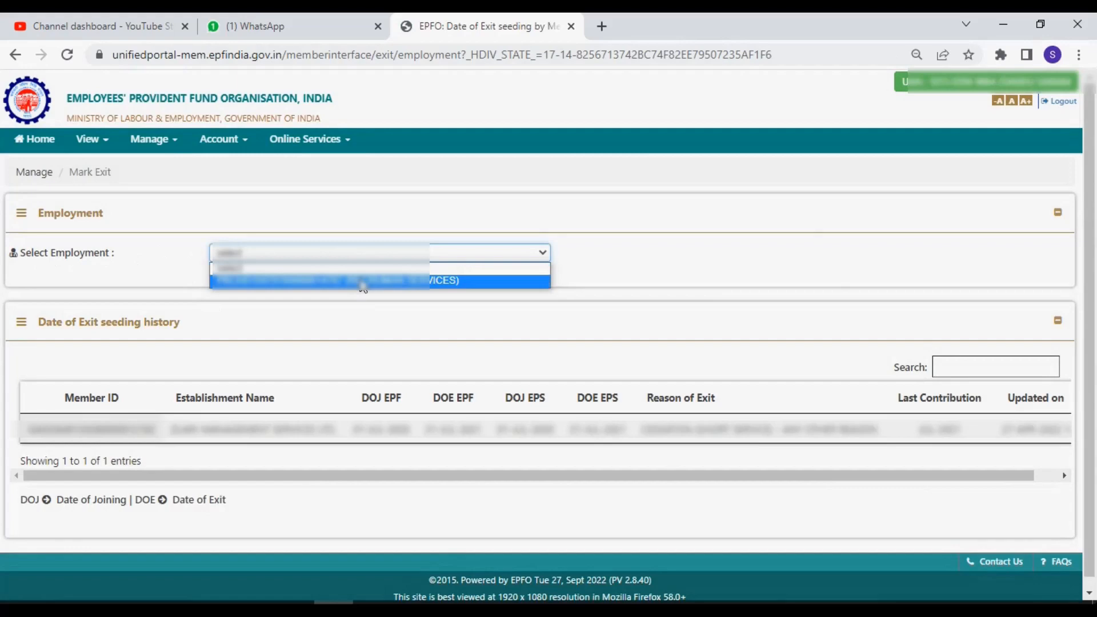
left_click(363, 281)
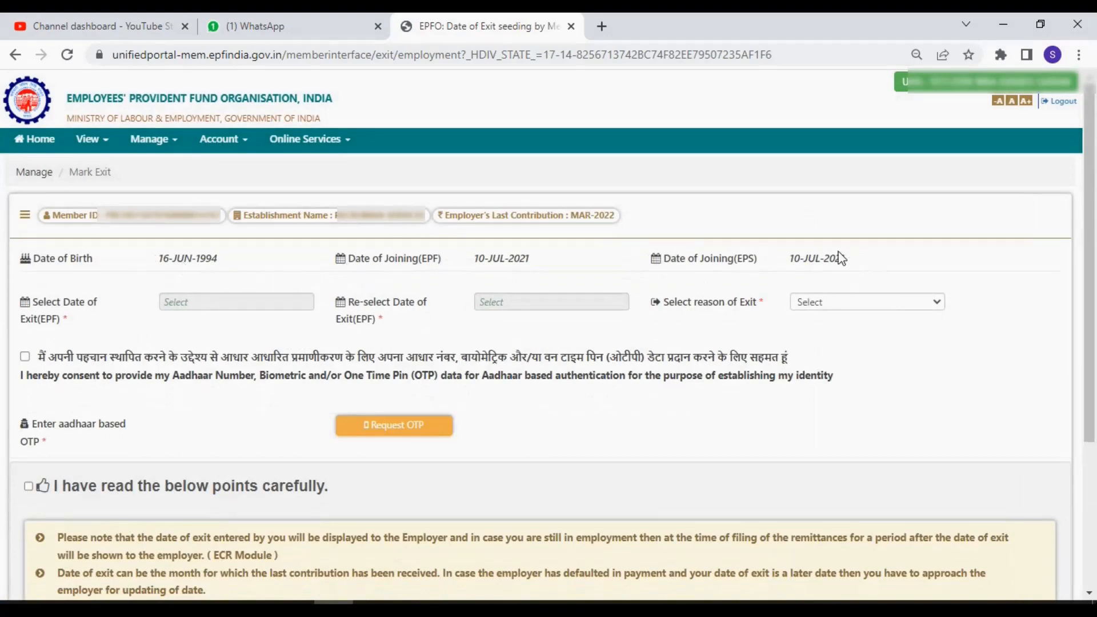
mouse_move(167, 307)
left_click(169, 308)
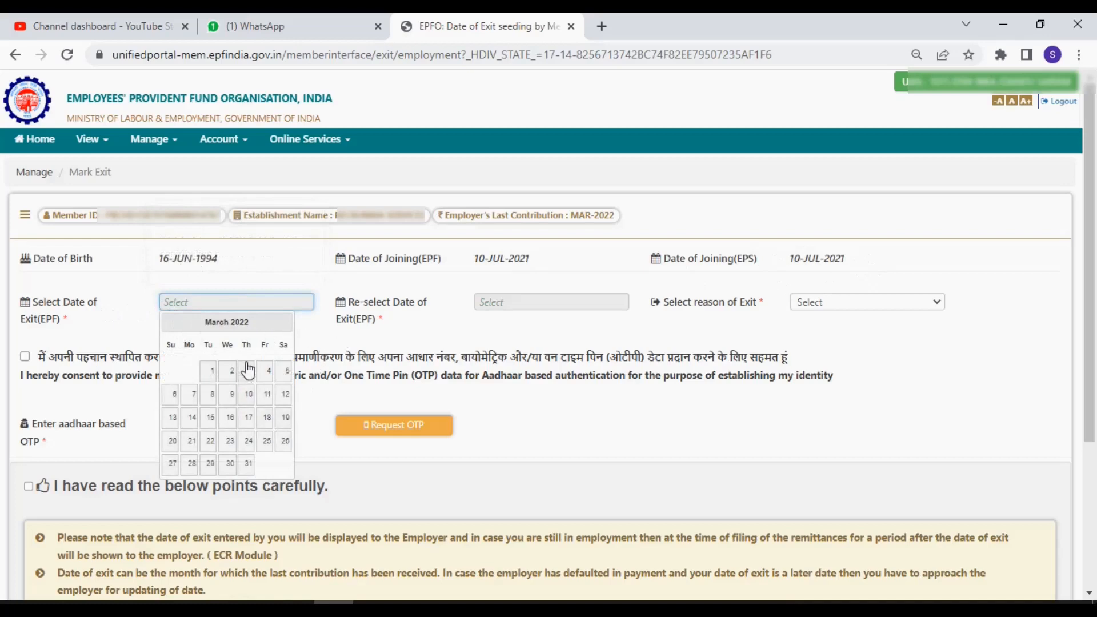
left_click(217, 278)
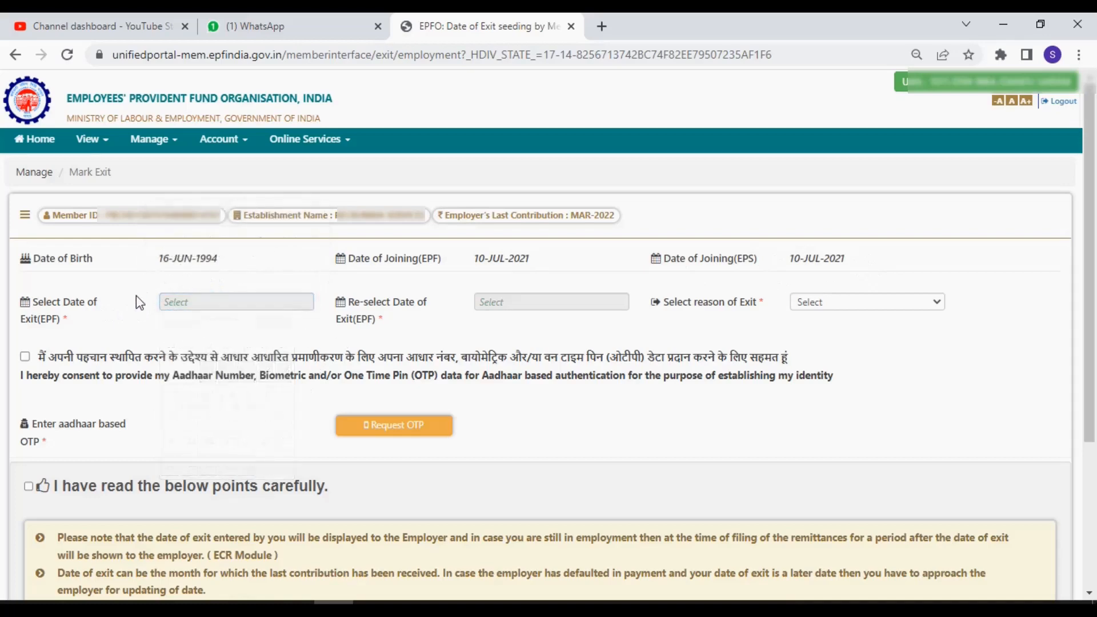
Set both the EPF date of exit and its re-selected date to 31 March 2022.
mouse_move(171, 307)
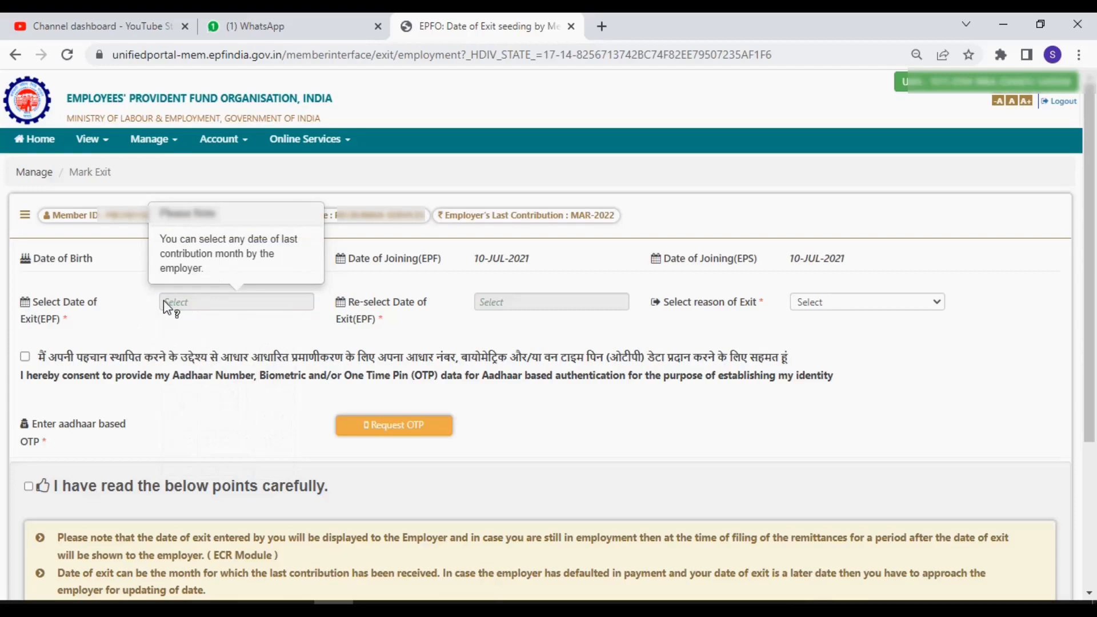
left_click(164, 301)
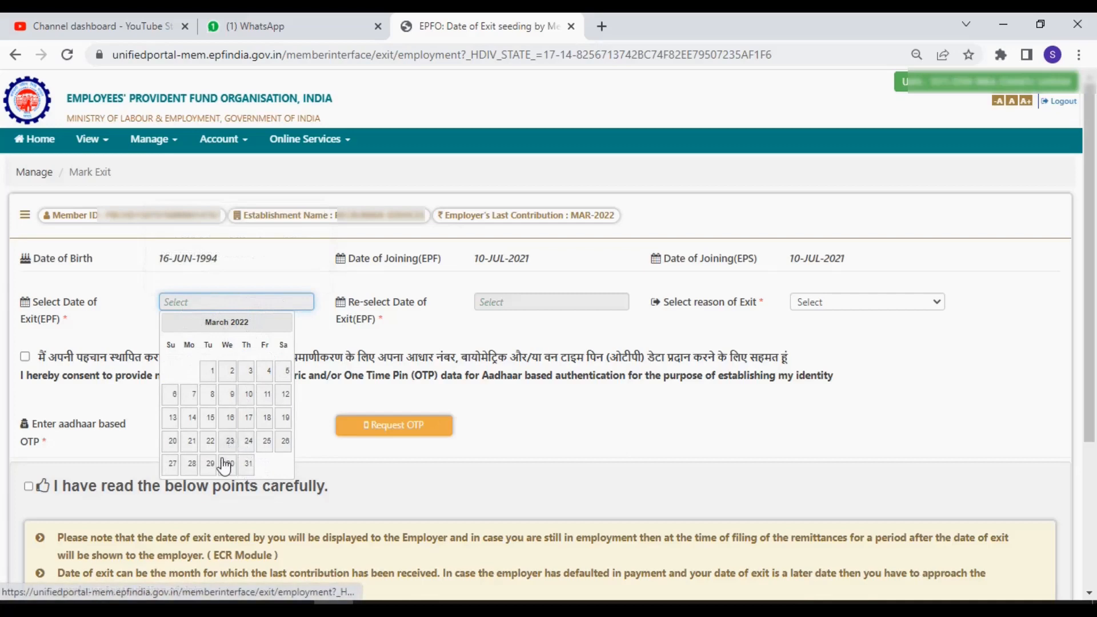
left_click(247, 465)
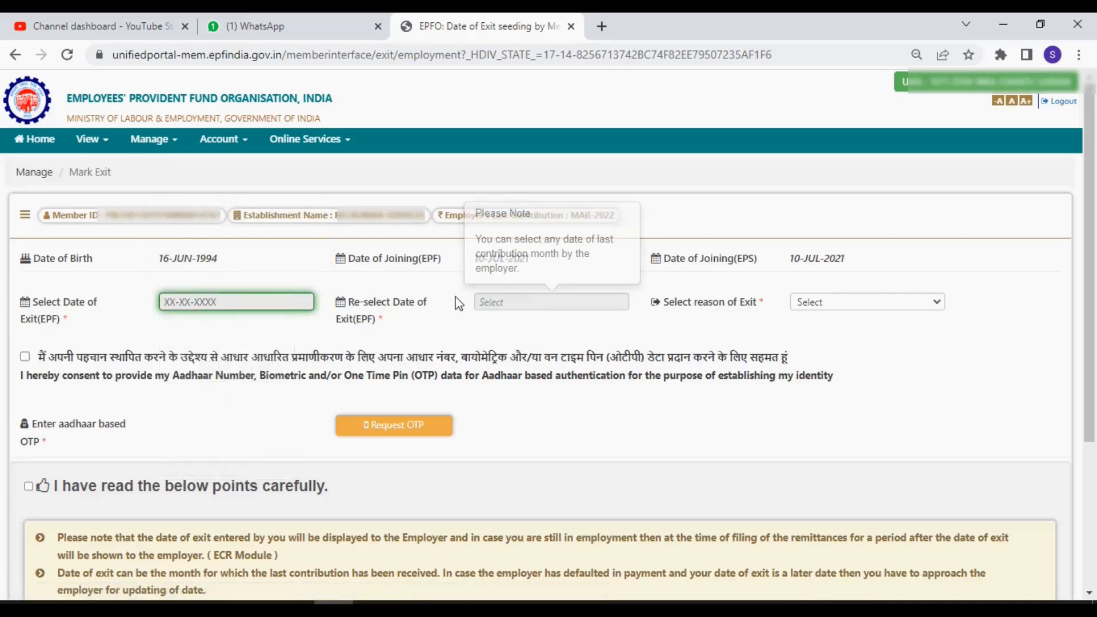
left_click(552, 303)
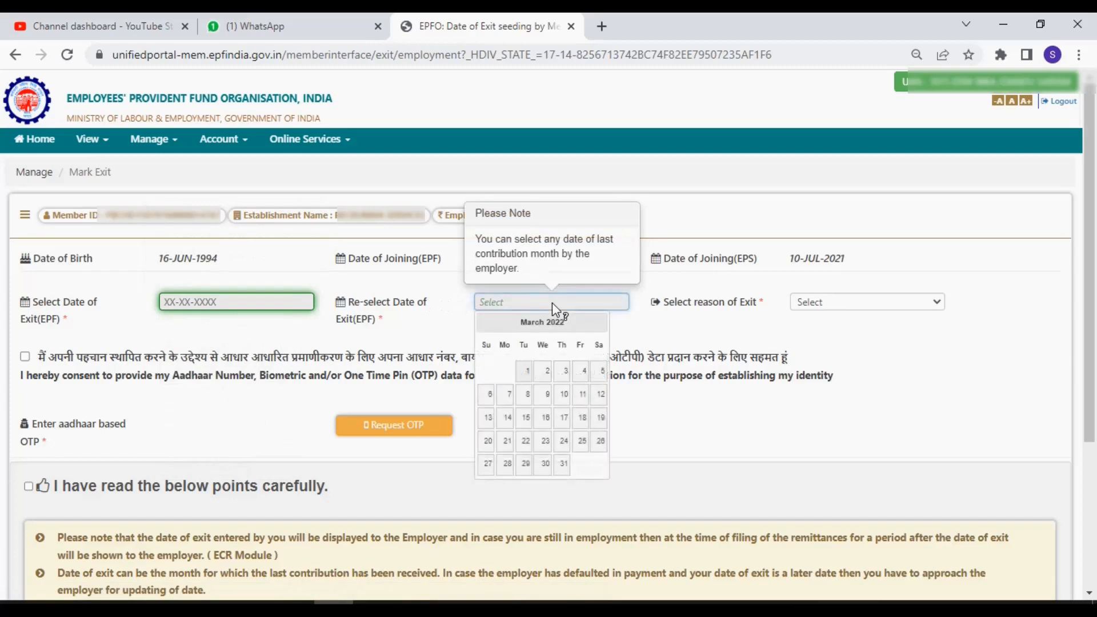
left_click(593, 323)
double_click(485, 325)
left_click(595, 326)
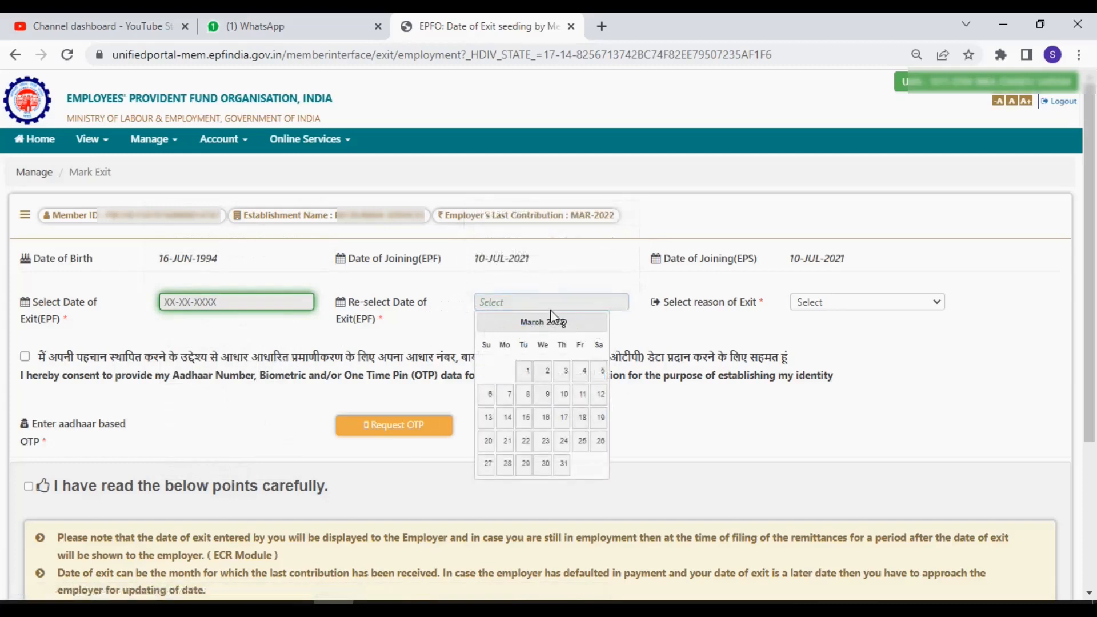
left_click(562, 465)
mouse_move(626, 307)
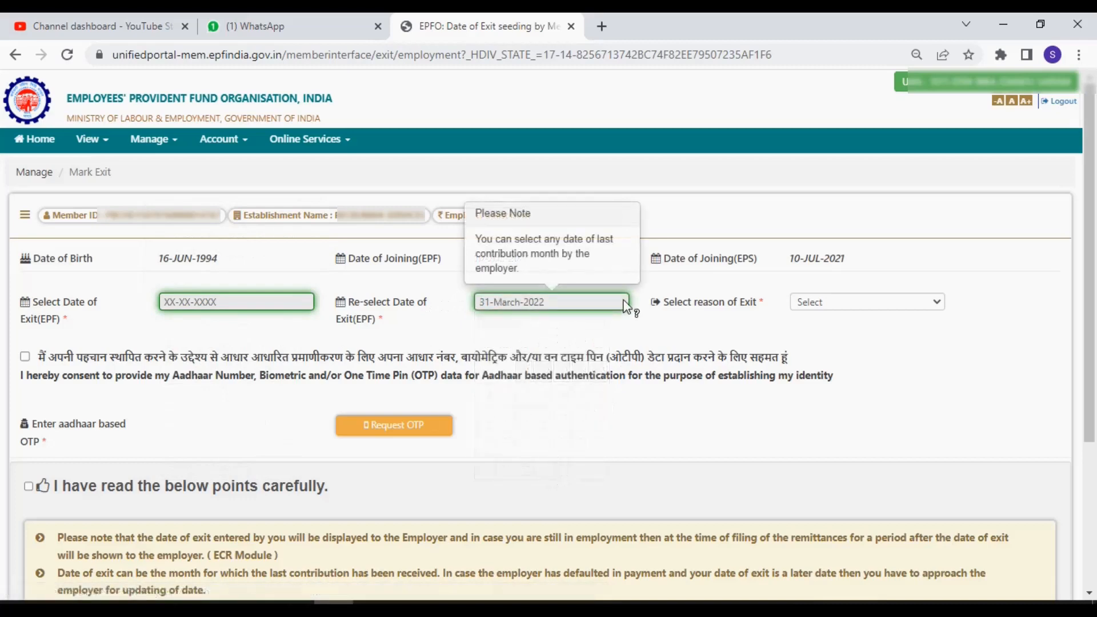
Set the reason of exit to "CESSATION (SHORT SERVICE) - Any other reason".
left_click(850, 303)
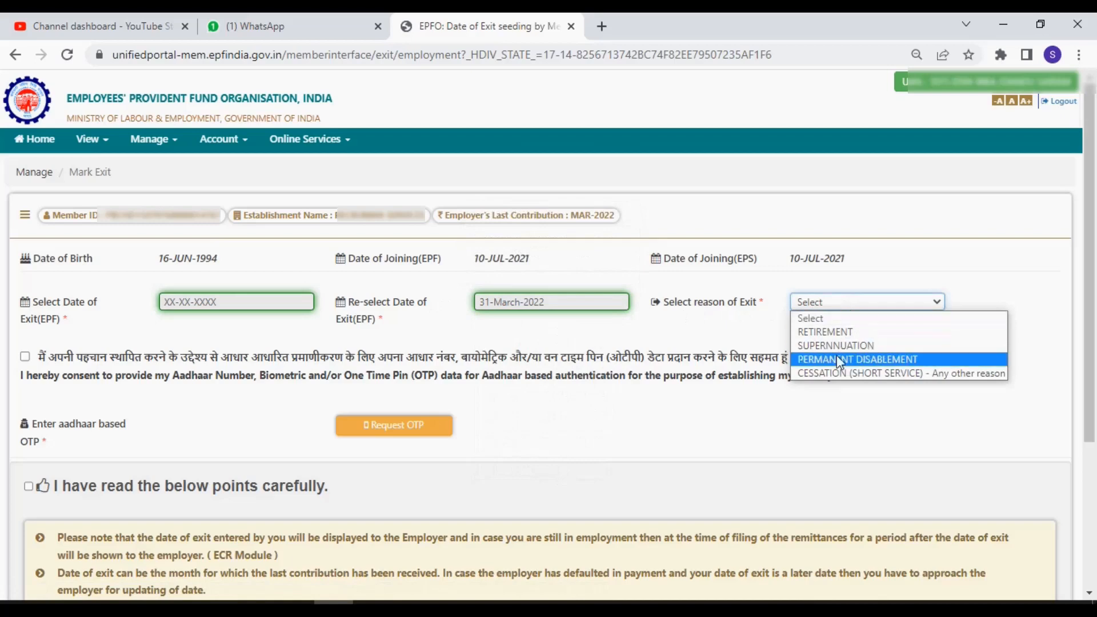
left_click(838, 375)
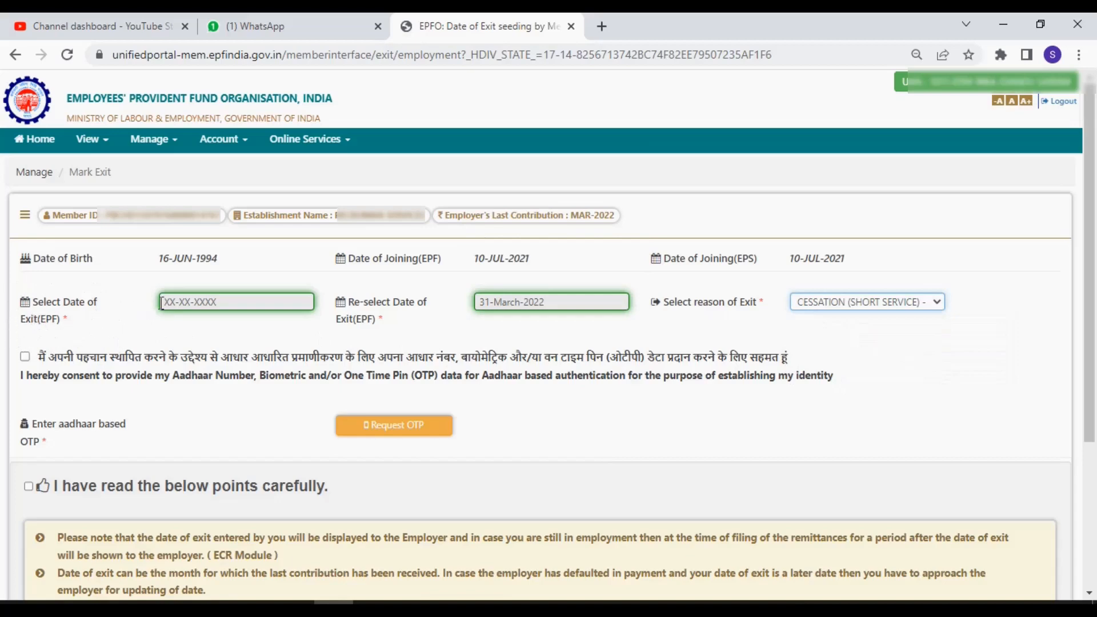
mouse_move(181, 308)
mouse_move(552, 303)
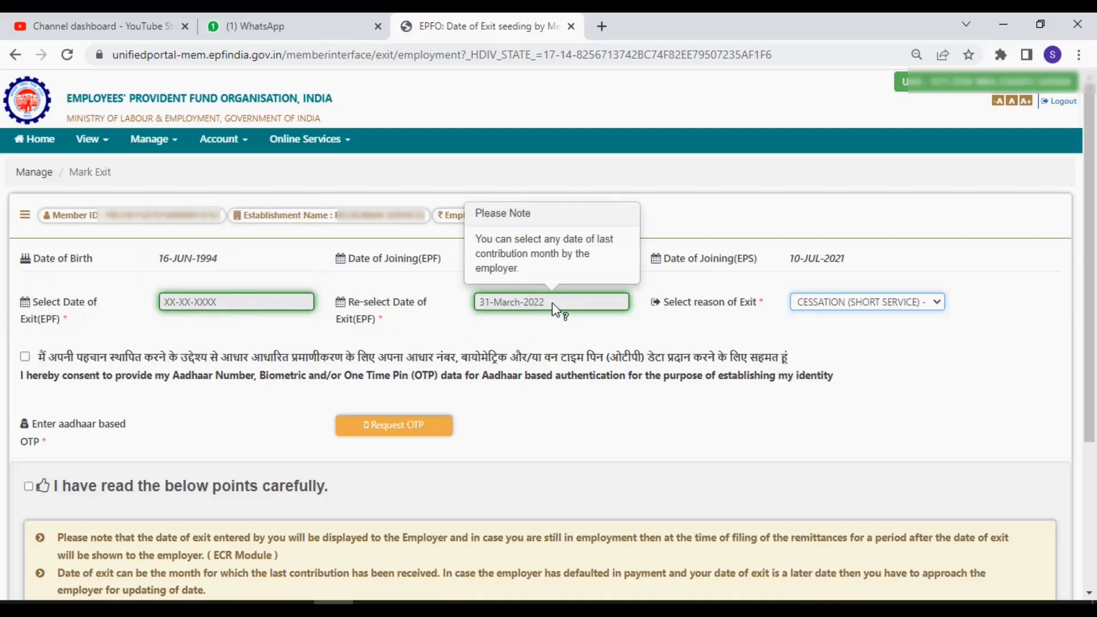
left_click(868, 303)
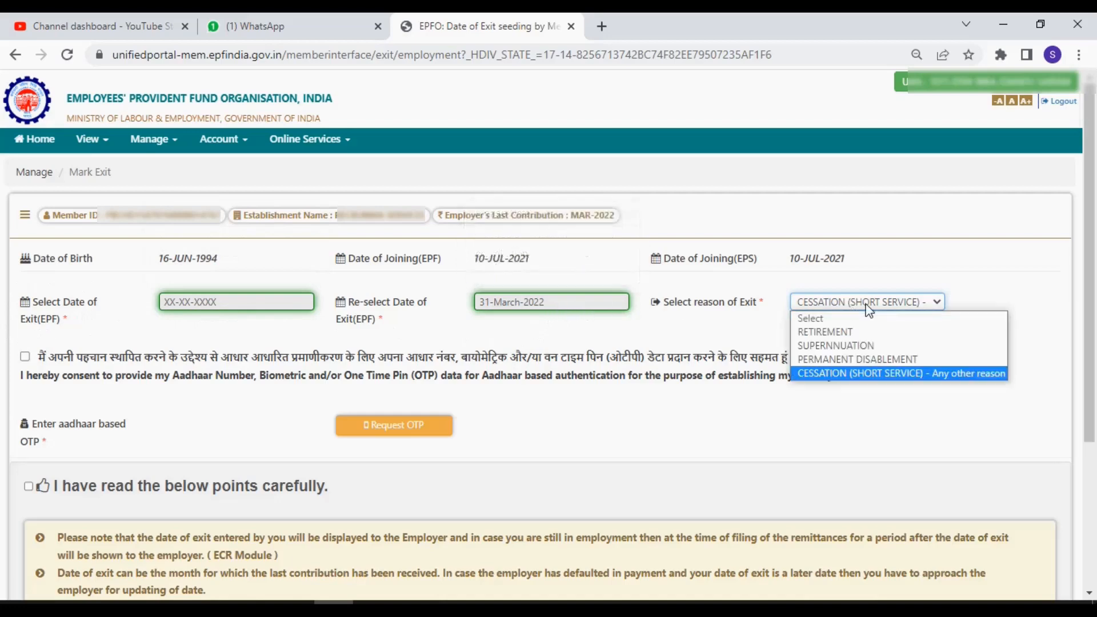
left_click(872, 375)
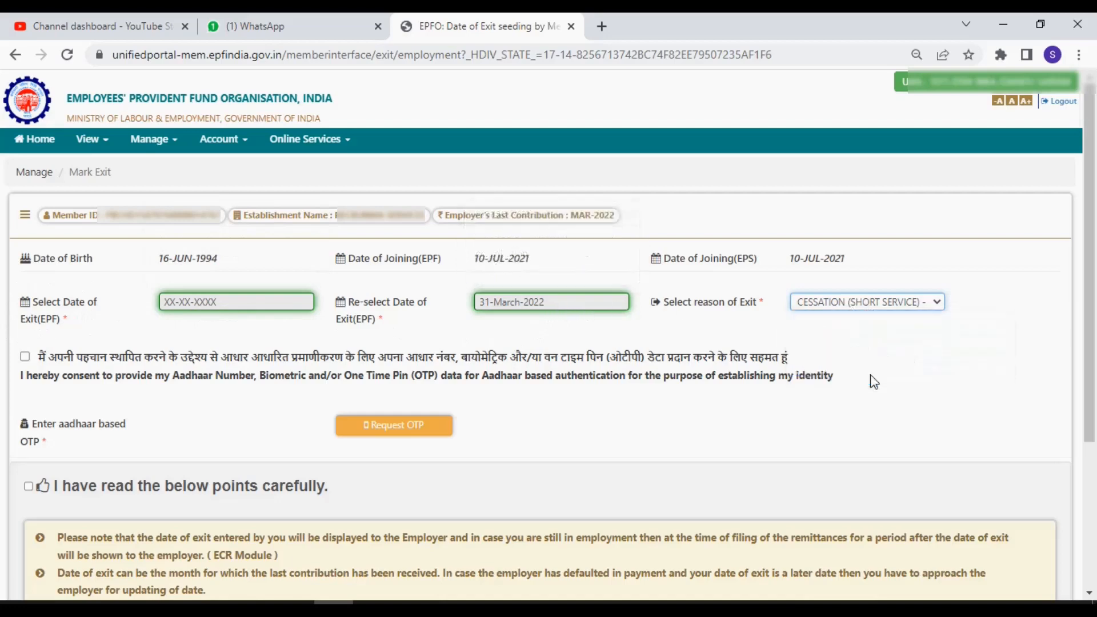
Give consent to Aadhaar-based authentication and request the OTP, confirming that the points have been read.
left_click(24, 357)
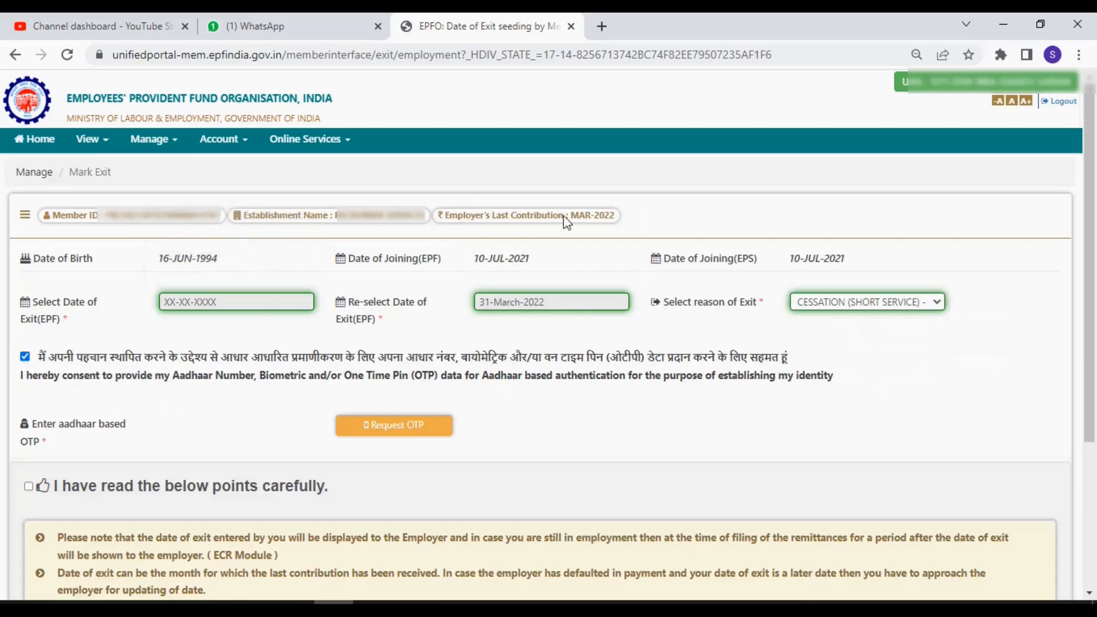
left_click(403, 429)
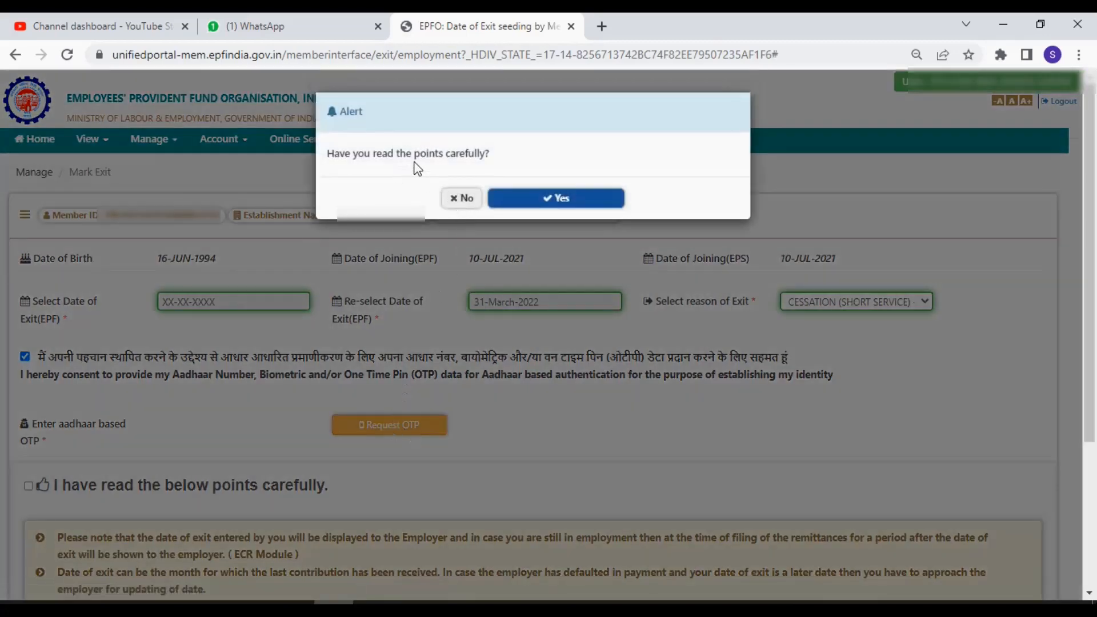
left_click(558, 200)
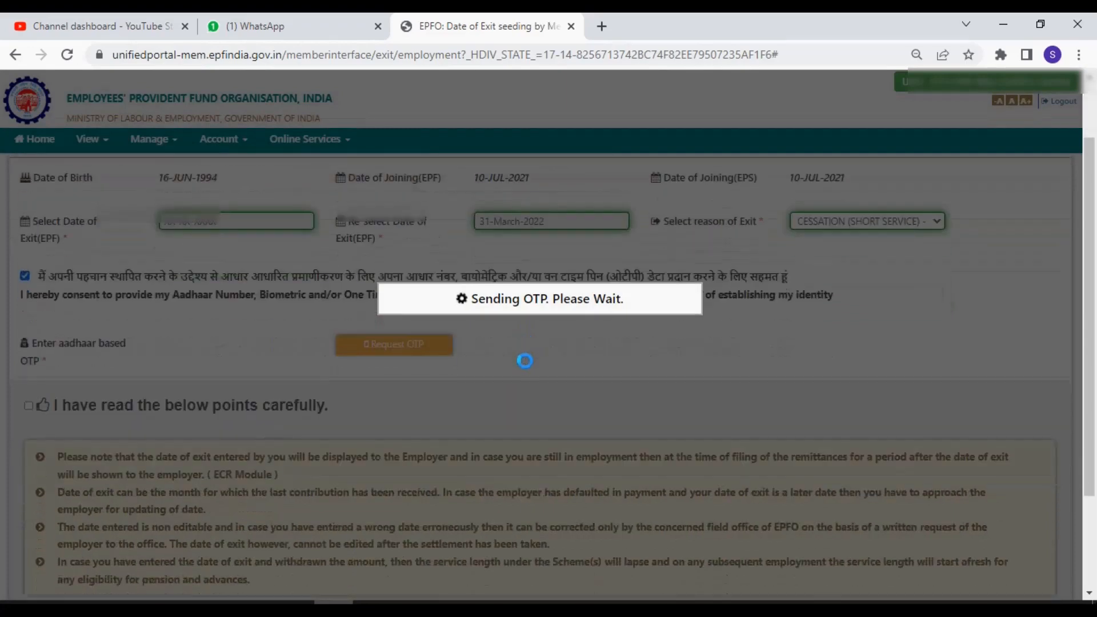
Enter the Aadhaar-based OTP and acknowledge having read the listed points carefully.
scroll(525, 357, "down", 1)
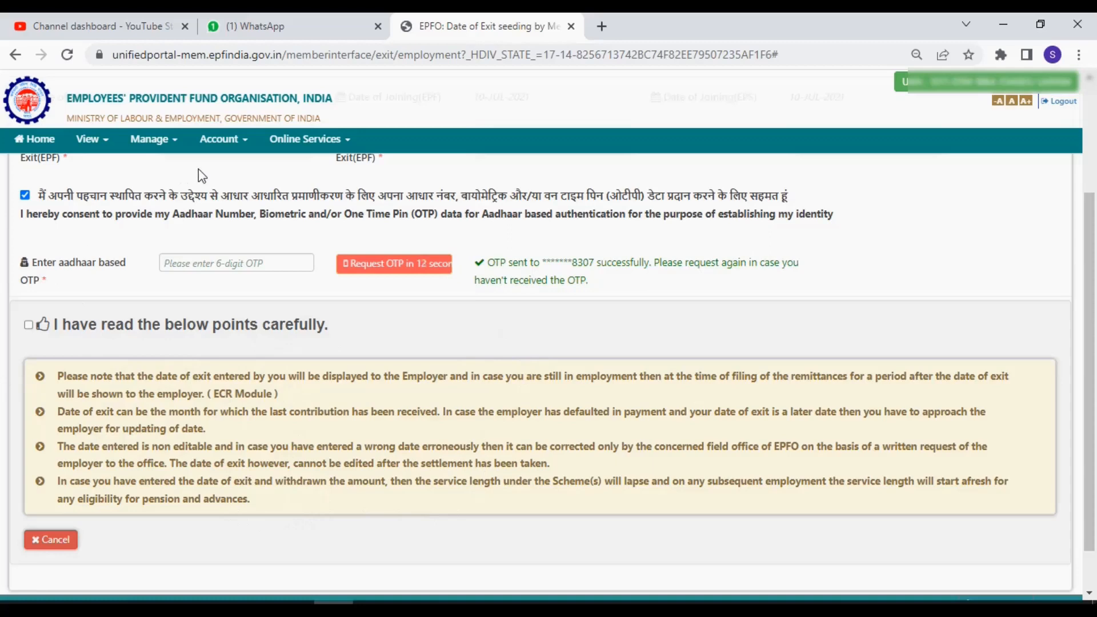
left_click(232, 263)
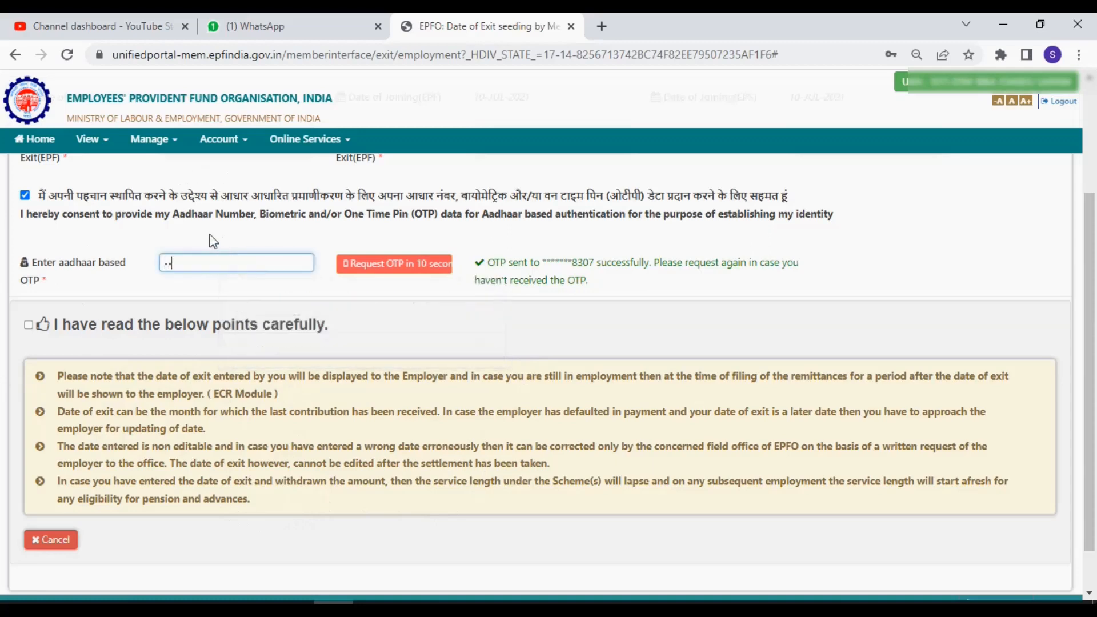
type("••••••")
left_click(29, 325)
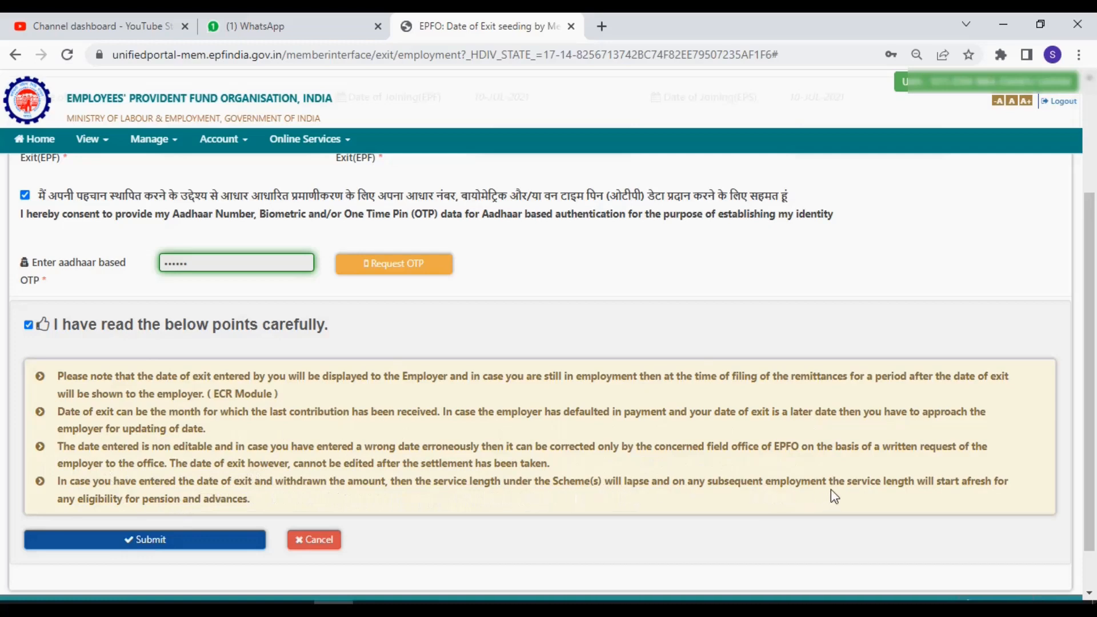
Submit the exit form and confirm updating the date of exit.
left_click(154, 540)
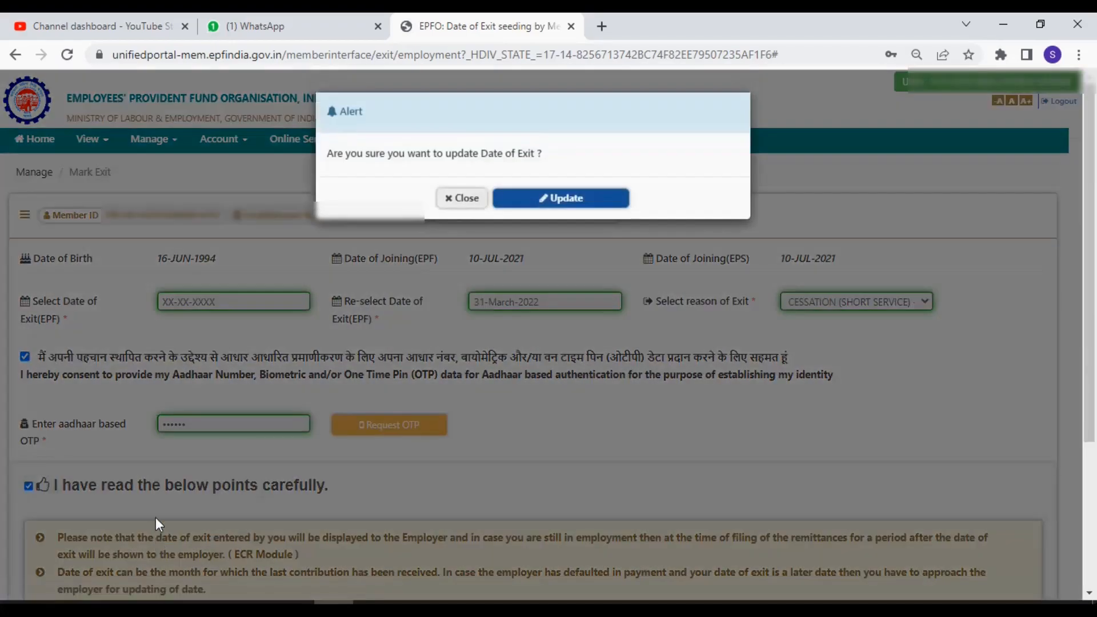
left_click(553, 198)
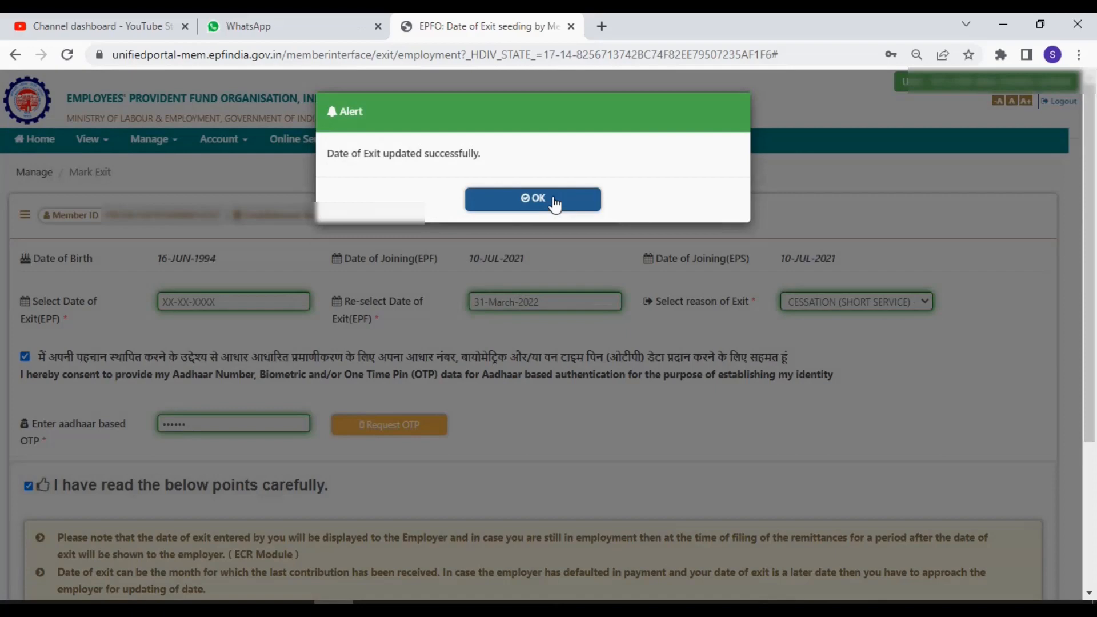
left_click(553, 201)
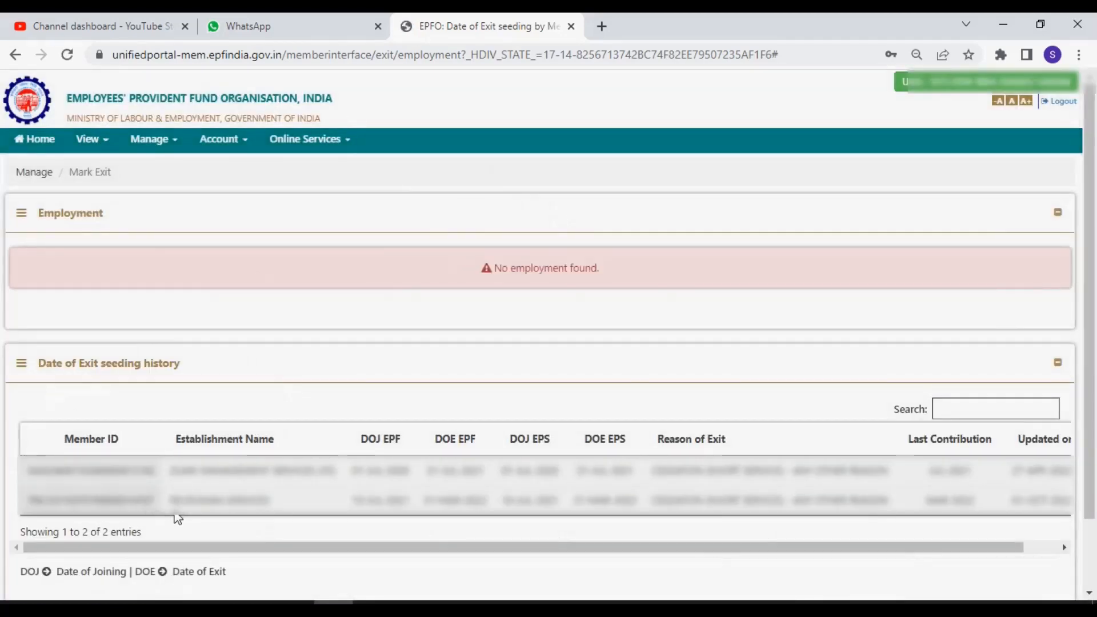
Open the service history and examine the joining and exit dates in the third employment row.
left_click(136, 141)
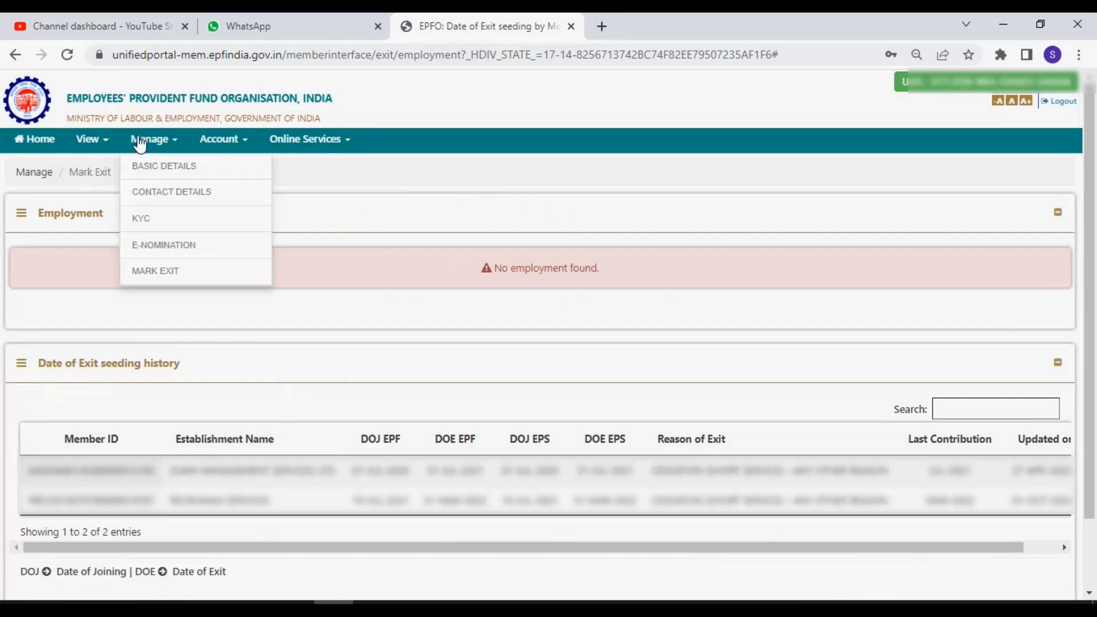
left_click(92, 141)
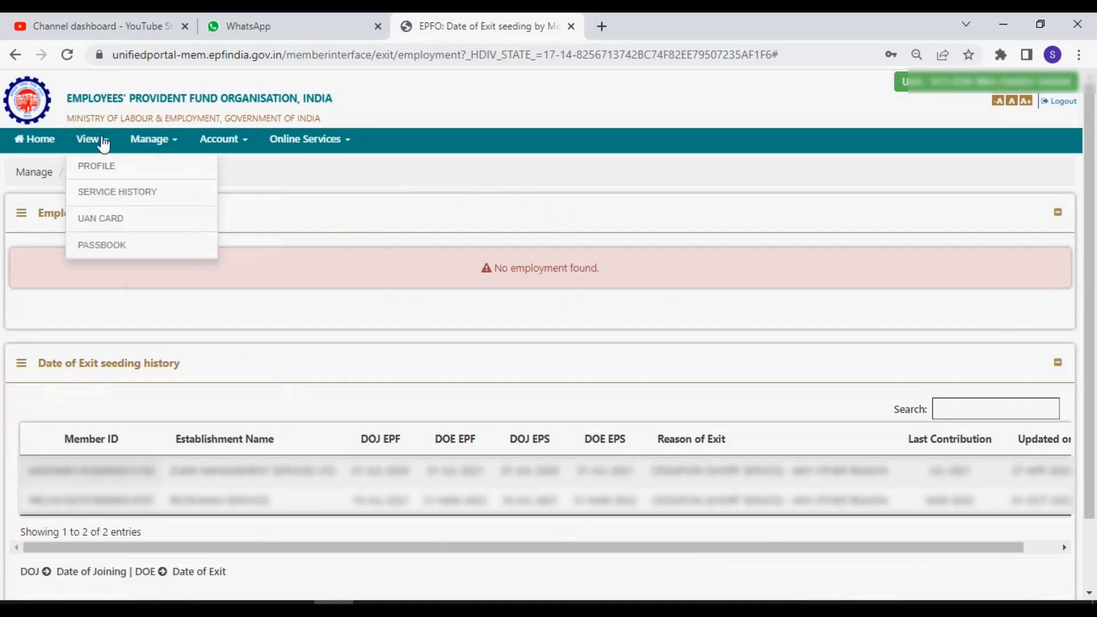
left_click(101, 184)
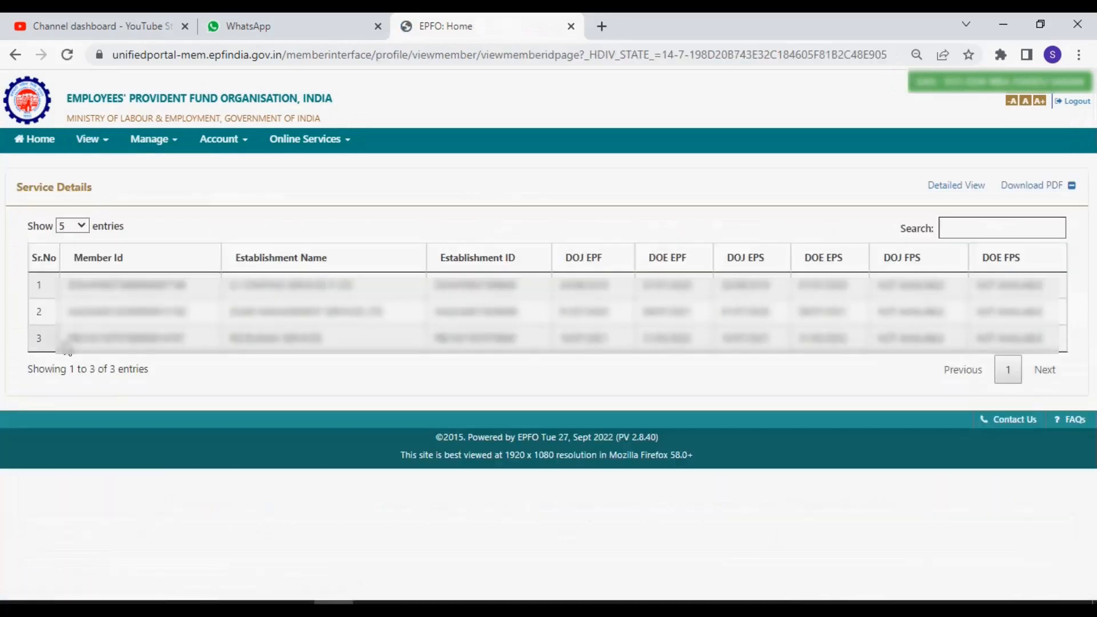
left_click_drag(68, 341, 1053, 358)
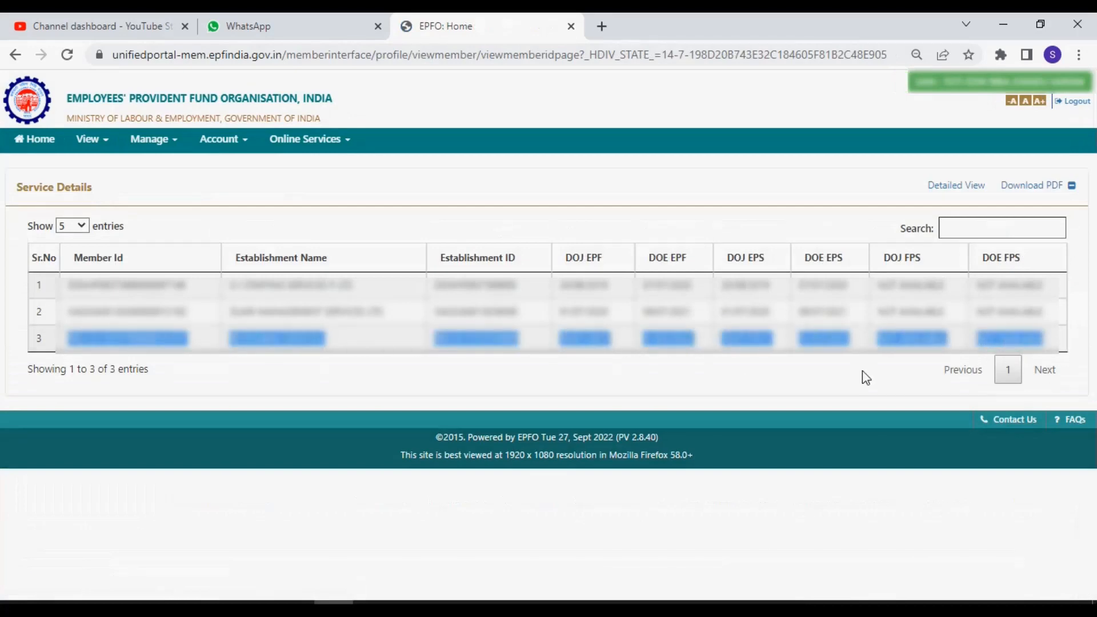
left_click(543, 404)
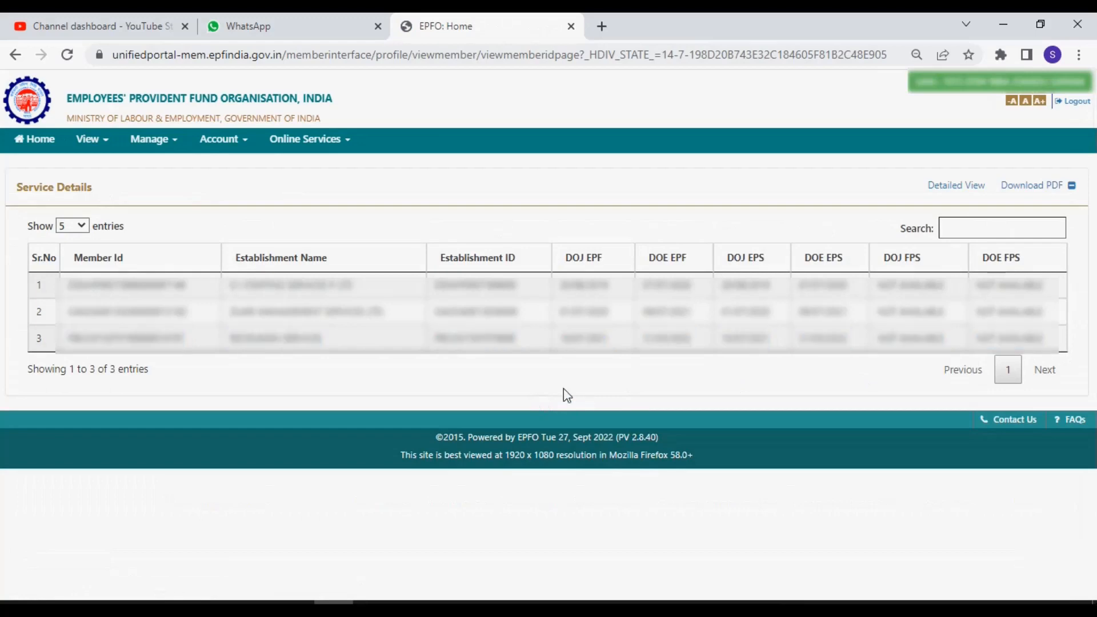